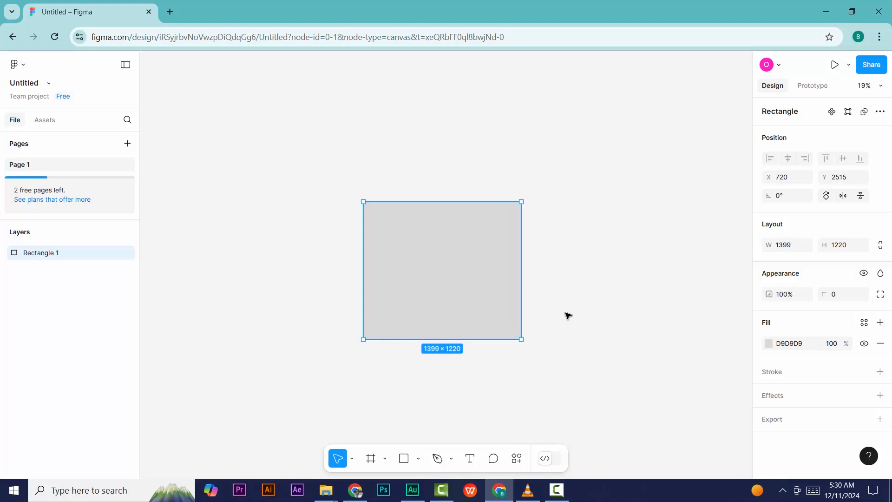
Step: Shrink the rectangle from its lower-right corner to about 1122 × 978
click(557, 229)
click(483, 263)
drag(525, 345, 490, 307)
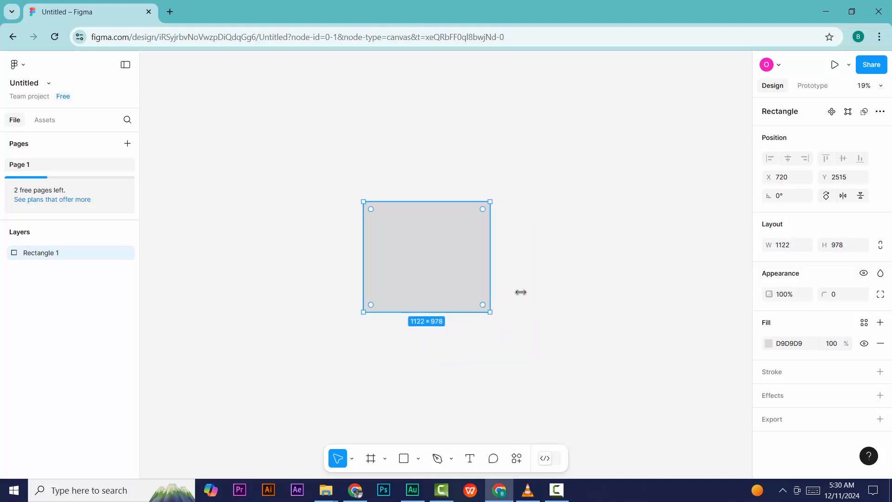
Step: Rotate the rectangle to about -8° and undo the rotation
click(543, 240)
click(458, 236)
mouse_move(493, 201)
mouse_down()
mouse_move(506, 203)
mouse_move(512, 219)
mouse_move(496, 178)
mouse_move(508, 203)
mouse_up()
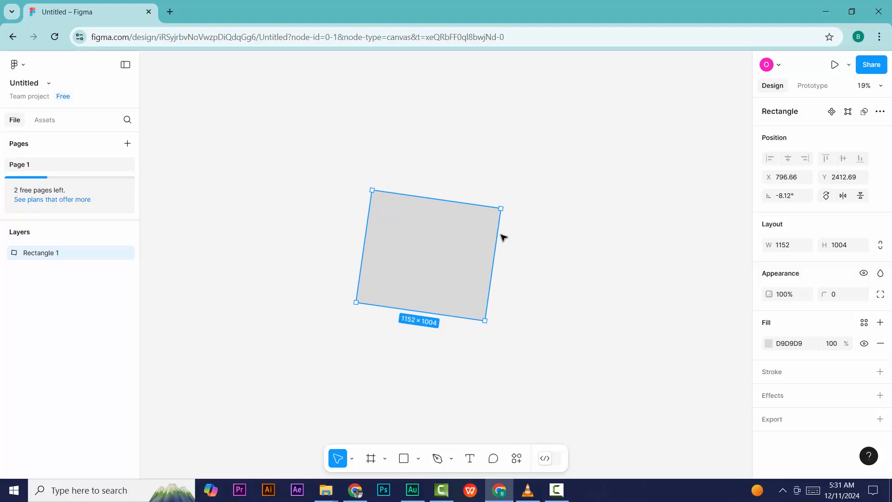
key(ctrl+z)
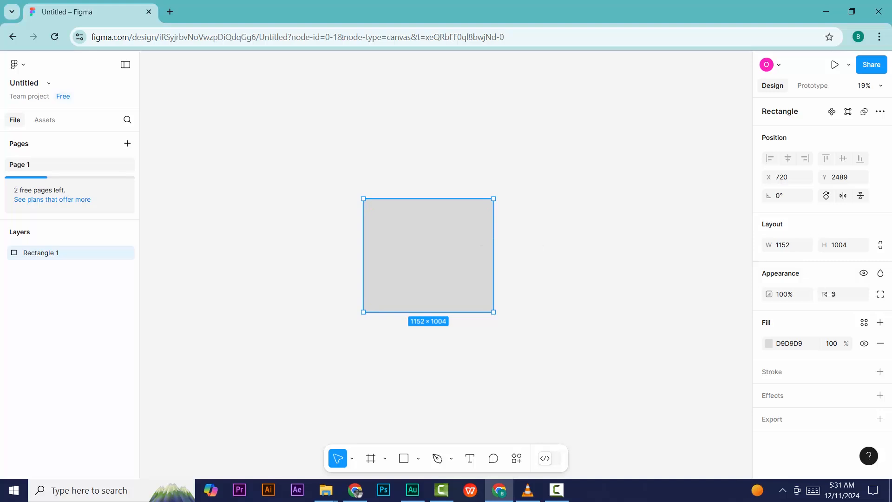
Step: Set the rectangle's corner radius to 9 and change its solid fill to red AE1414
drag(827, 295, 830, 294)
click(769, 344)
click(714, 273)
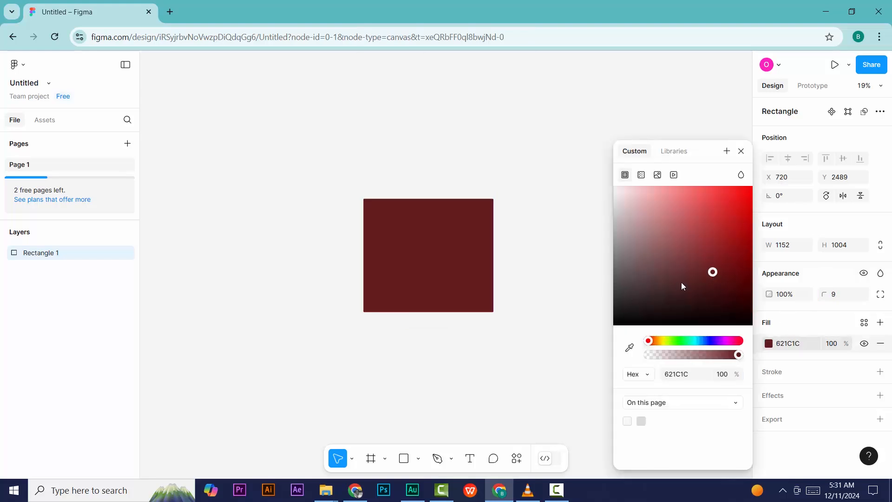
drag(733, 256, 735, 230)
click(599, 278)
Step: Give the rectangle a black inside stroke with a weight of 47 and add an effect
click(426, 275)
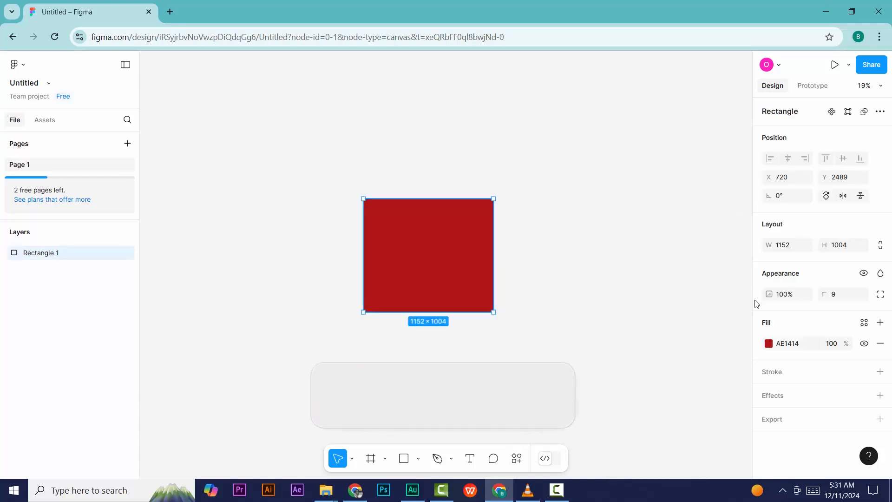
click(782, 372)
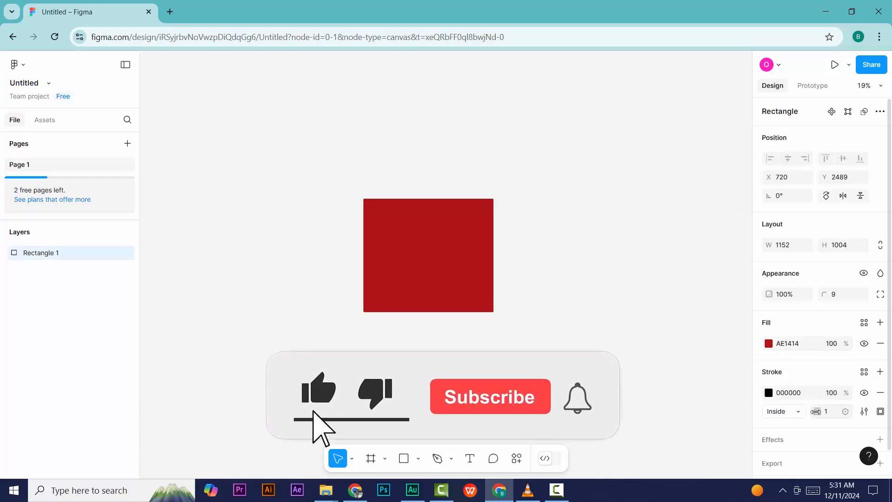
drag(817, 411, 863, 409)
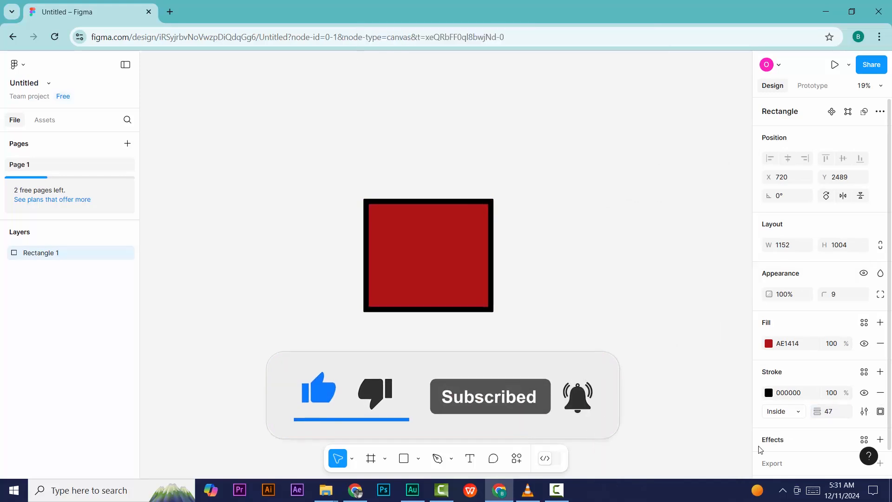
click(773, 438)
scroll(786, 430, down, 1)
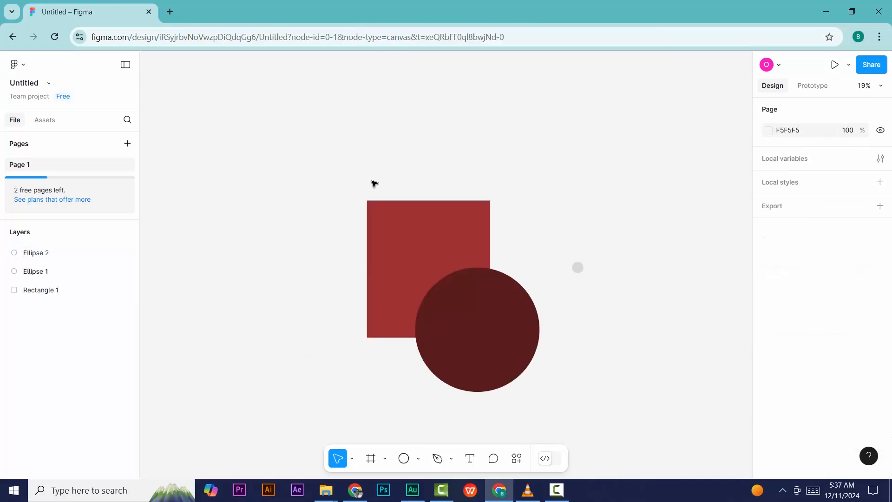
Step: Combine the red rectangle and the overlapping dark circle with Union selection and undo it
drag(358, 166, 502, 342)
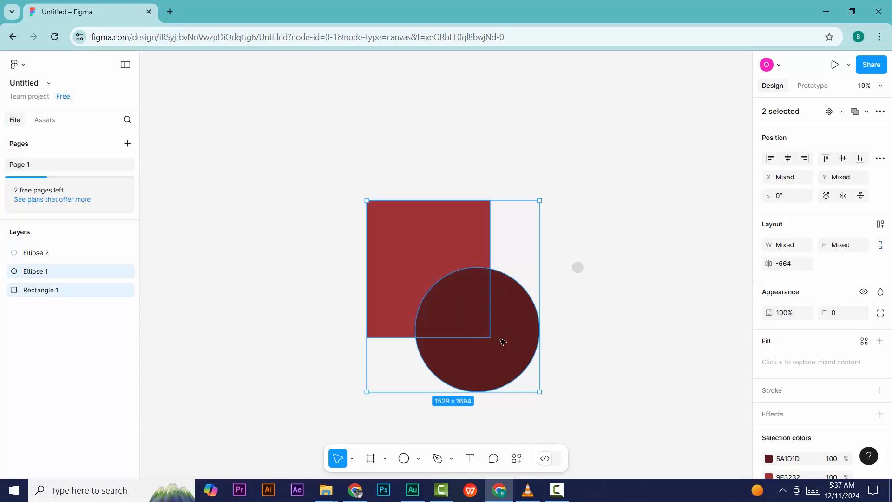
click(868, 112)
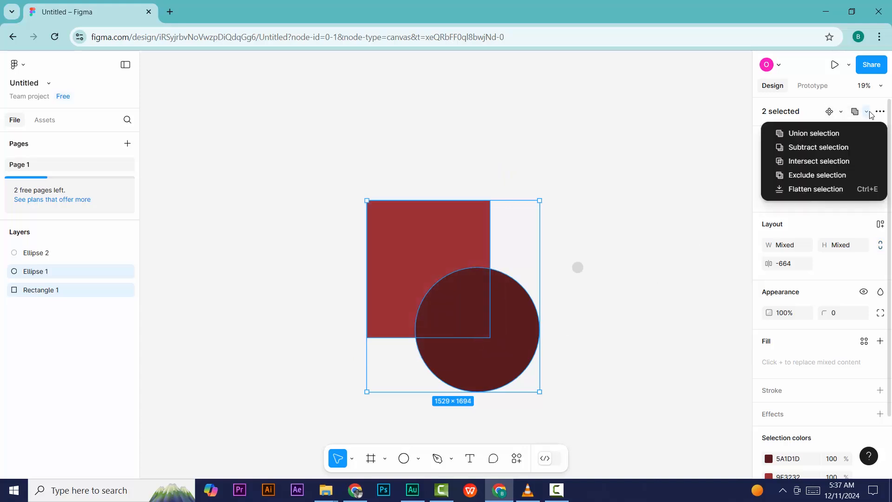
click(835, 134)
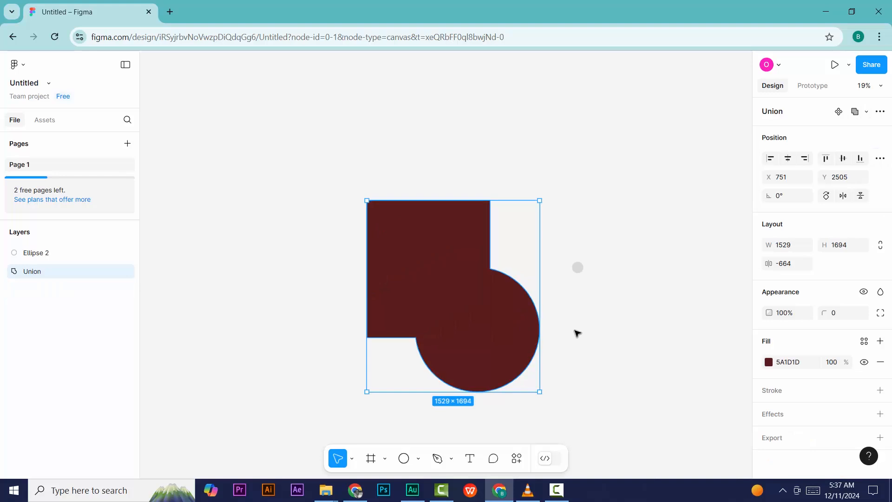
key(ctrl+z)
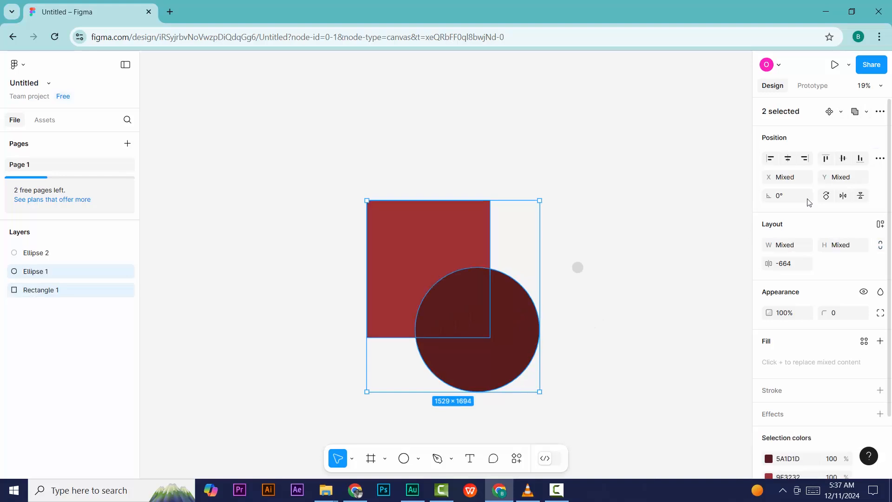
Step: Apply Subtract selection to cut the dark circle out of the rectangle and undo it
click(867, 112)
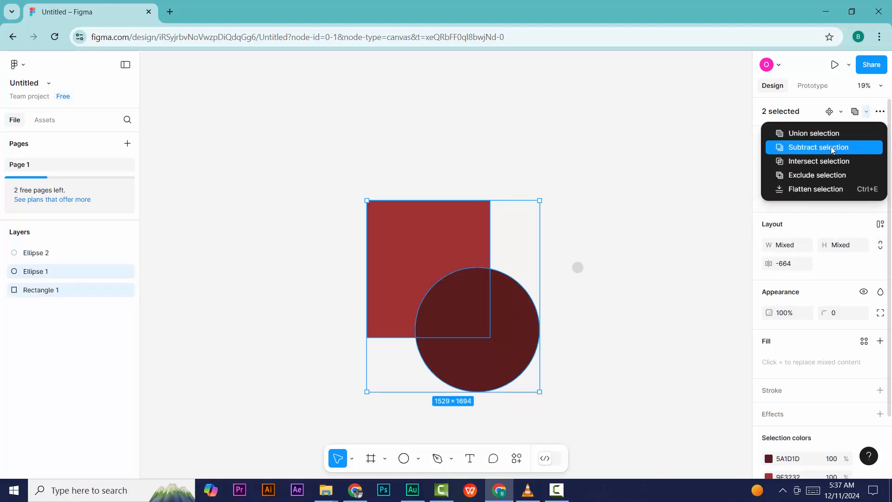
click(833, 148)
key(ctrl+z)
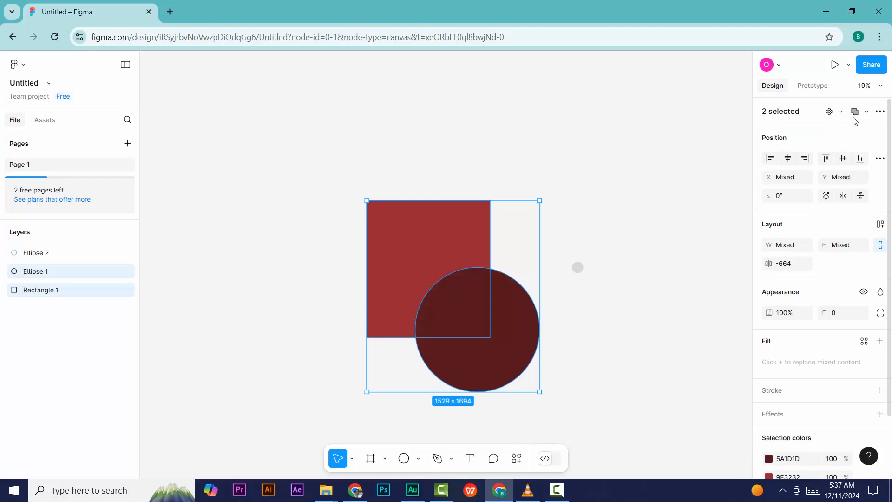
Step: Apply Intersect selection to keep only the overlap of the rectangle and the dark circle, and undo it
click(867, 112)
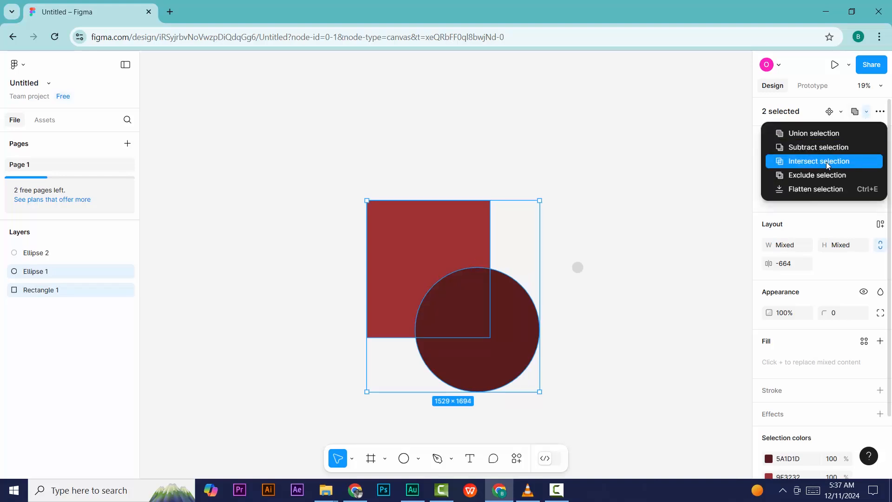
click(828, 162)
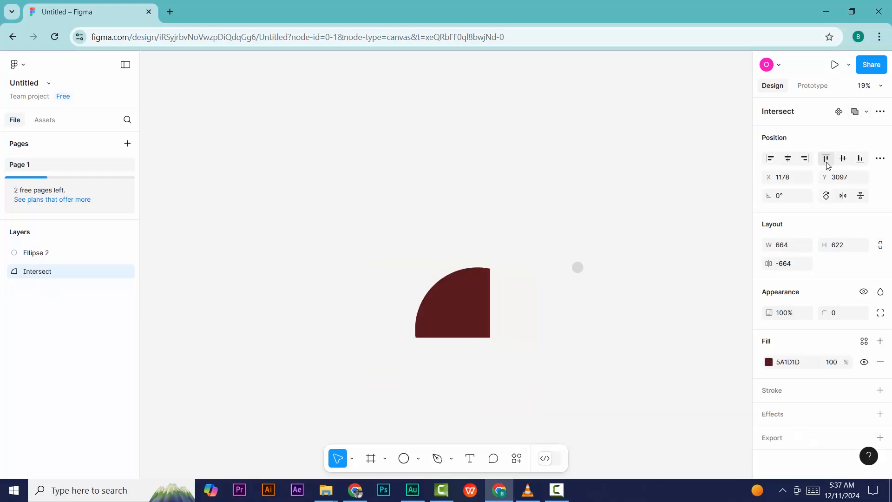
key(ctrl+z)
click(605, 219)
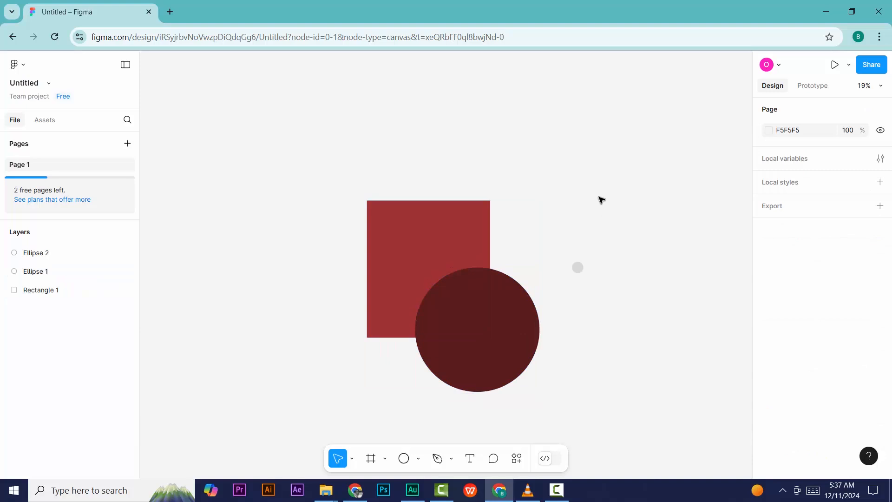
Step: Delete all the shapes on the canvas
drag(599, 198, 523, 266)
key(ctrl+a)
key(Delete)
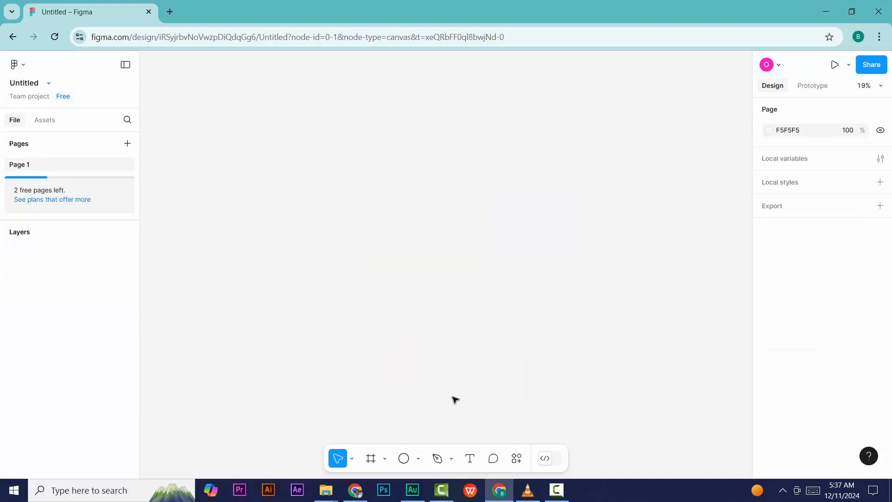
Step: Draw a circle about 1440 × 1440 and reshape it into an open ring with a 53.56% inner ratio
click(403, 459)
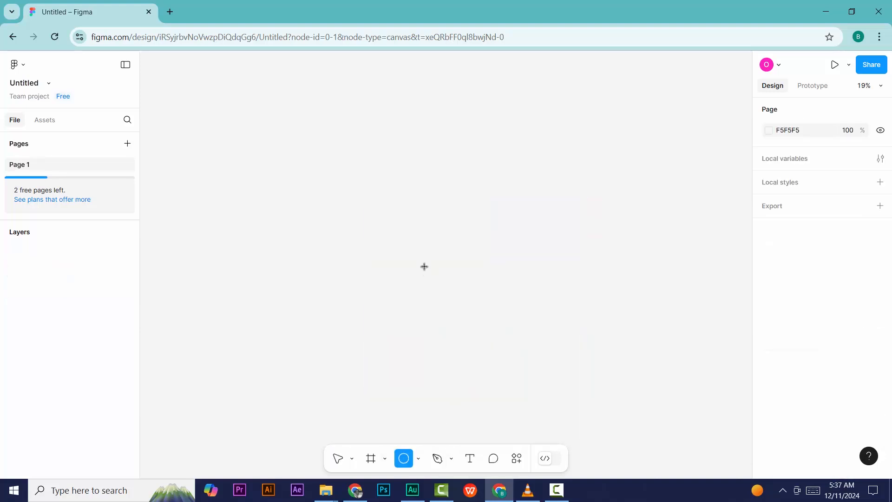
mouse_move(407, 240)
mouse_down()
mouse_move(472, 321)
mouse_move(486, 320)
mouse_up()
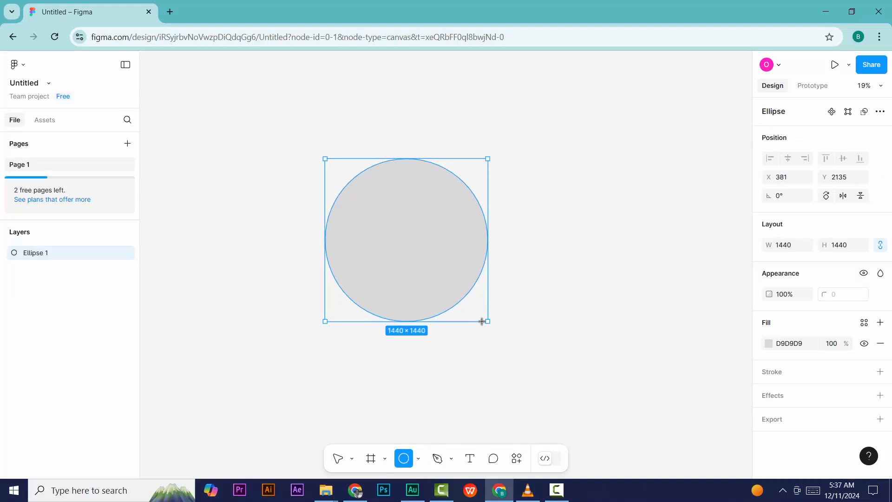
click(551, 311)
click(393, 252)
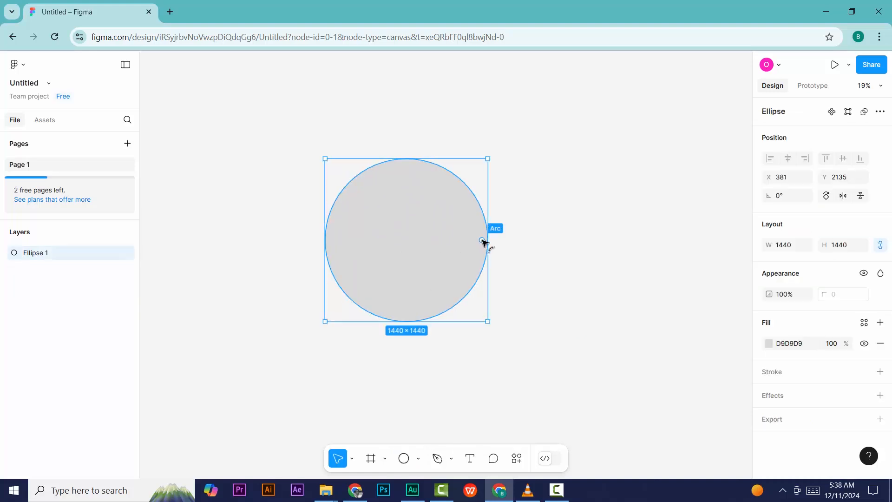
drag(483, 241, 378, 297)
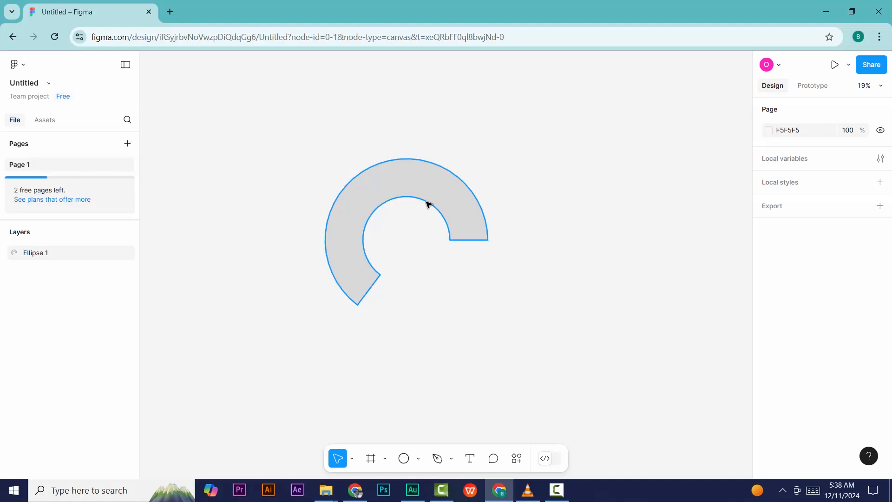
Step: Delete the open ring from the canvas
click(424, 202)
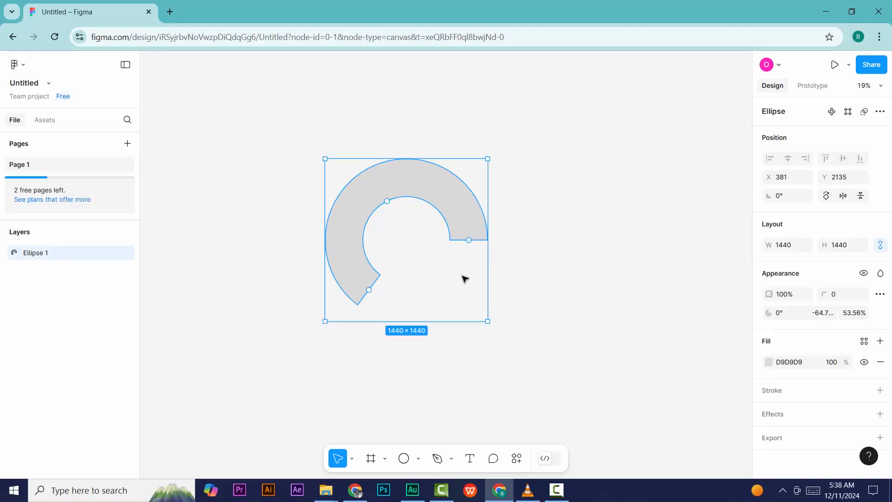
key(Delete)
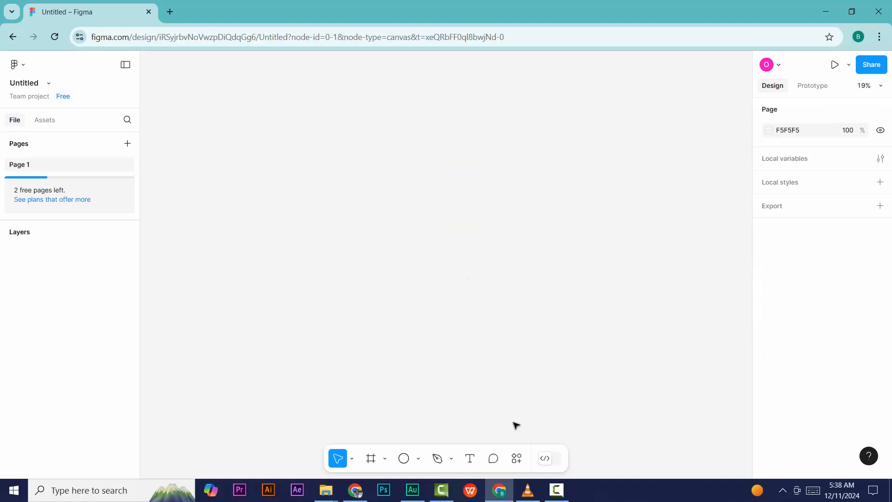
Step: Draw an arching path of connected straight segments with the Pen tool, rising to the middle and descending on the far side
click(437, 458)
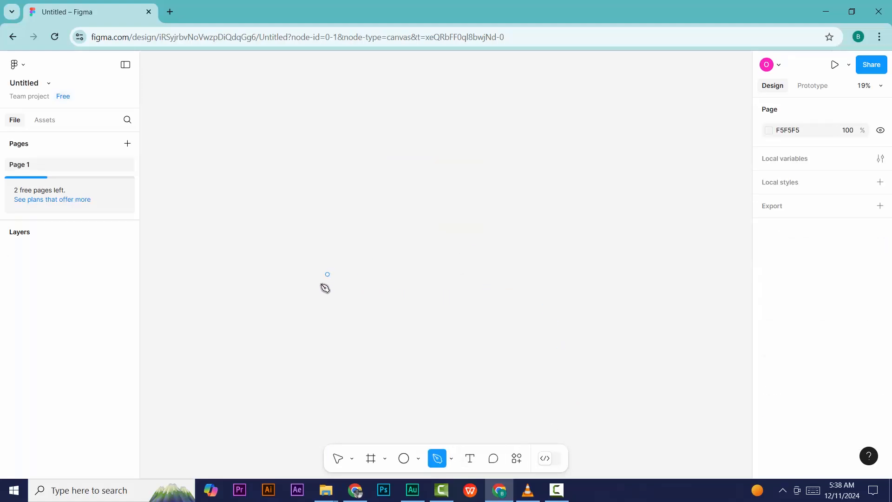
click(318, 321)
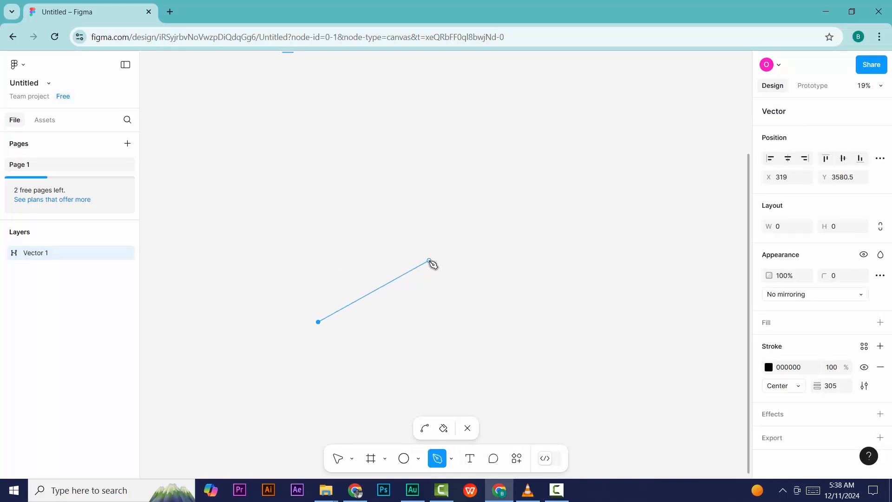
click(429, 261)
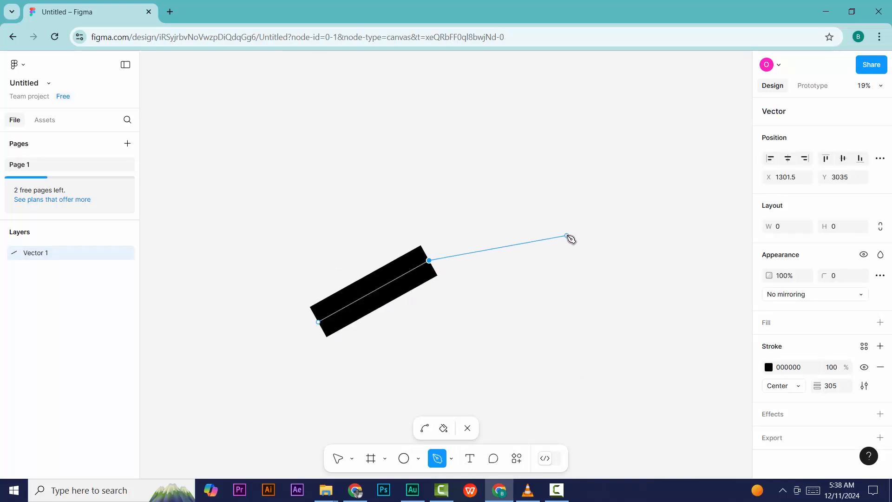
click(529, 232)
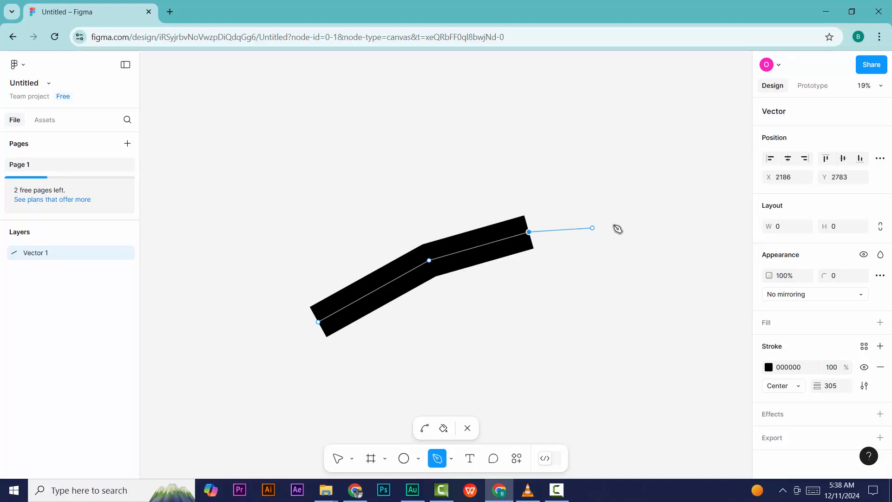
click(608, 238)
click(650, 293)
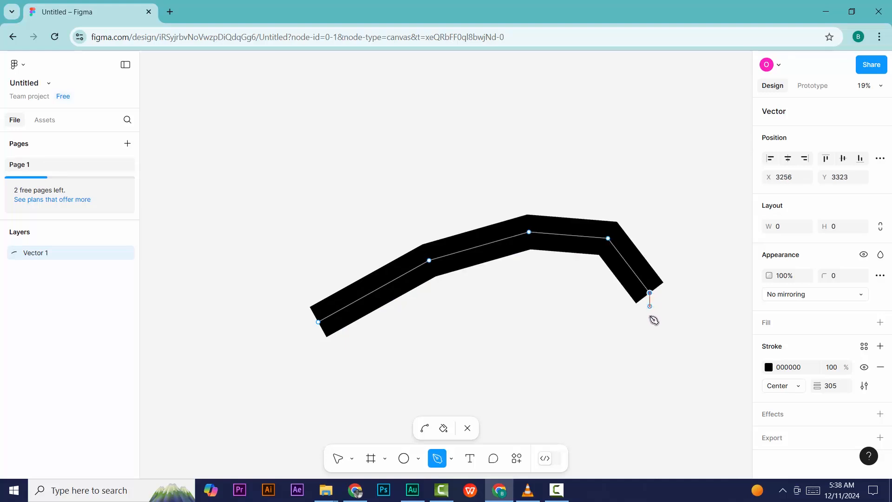
click(676, 349)
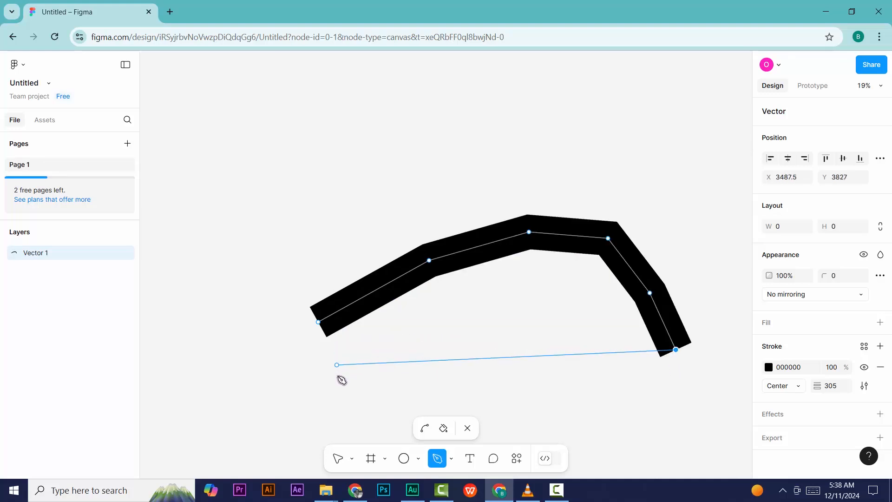
click(315, 408)
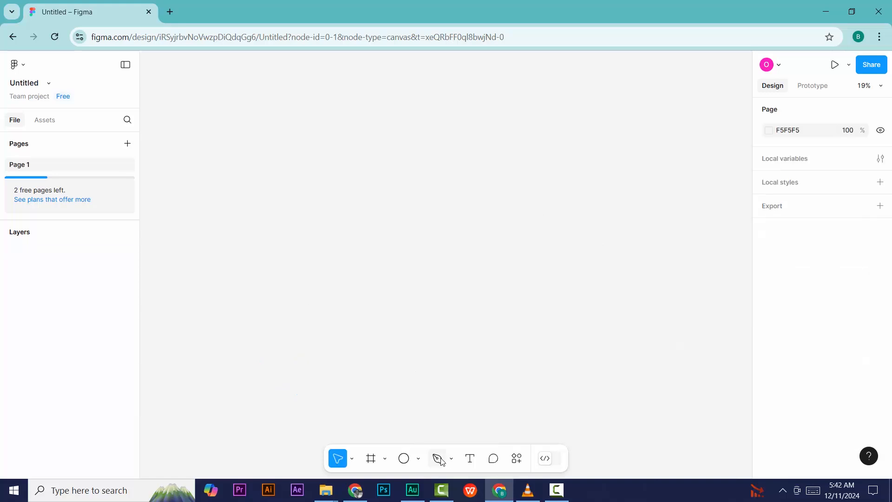
Step: Draw a new path with the Pen tool that arches over in a smooth curve and continues downward through curved points
click(438, 459)
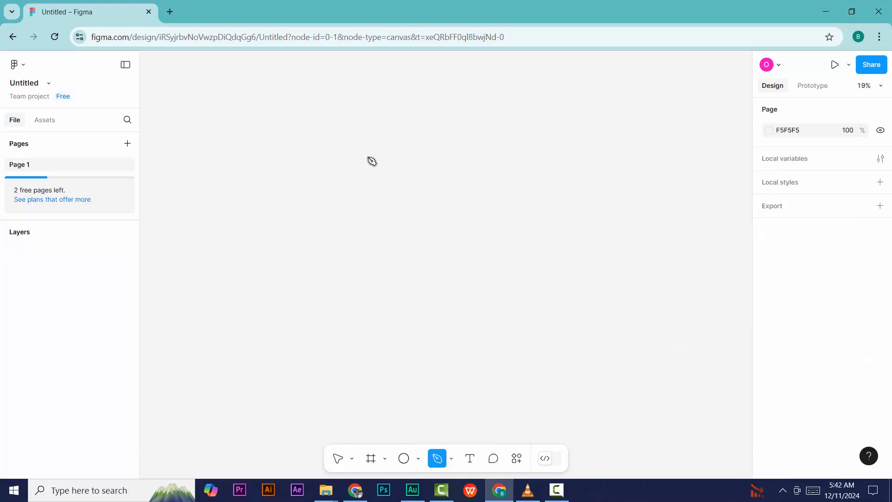
click(251, 328)
drag(420, 251, 594, 400)
mouse_move(584, 389)
mouse_down()
mouse_move(605, 404)
mouse_move(583, 403)
mouse_up()
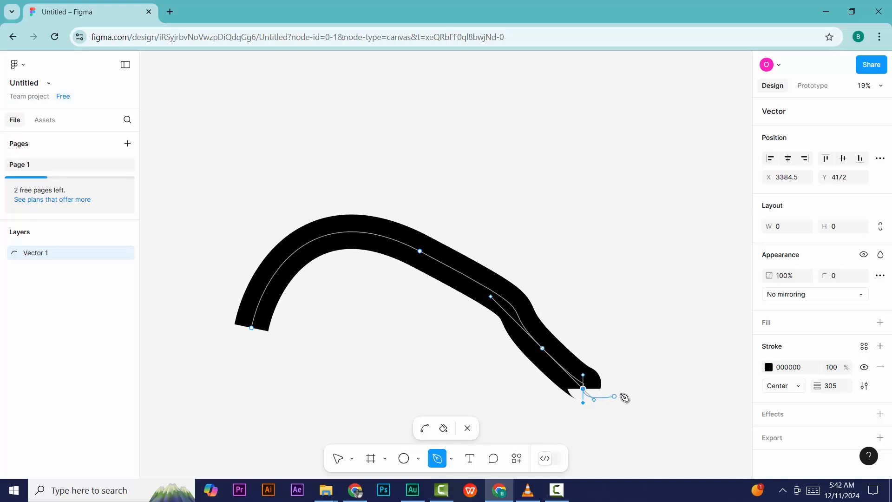
Step: Undo the latest pen points back to the path's first curved segment
key(ctrl)
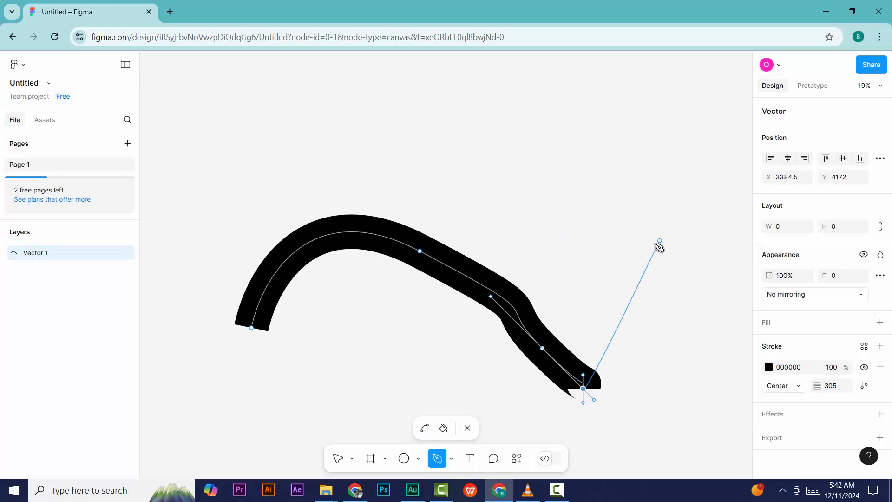
key(ctrl+z)
key(ctrl+z)
key(ctrl+z)
key(ctrl+z)
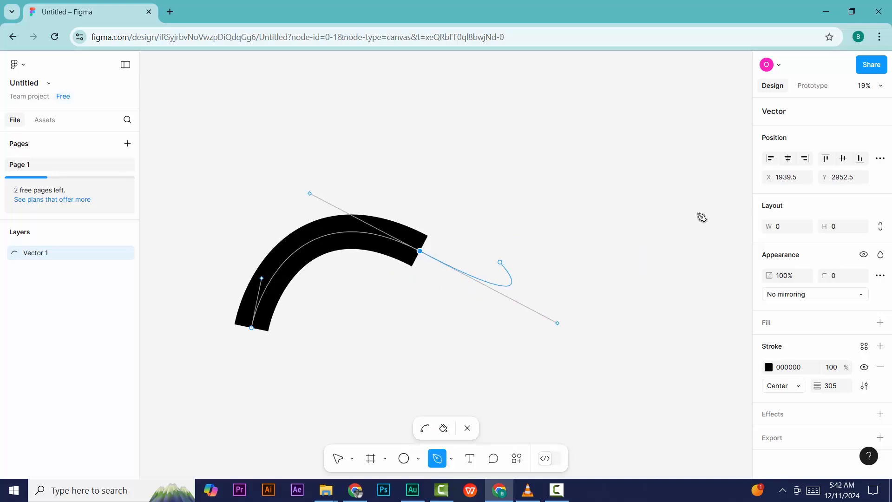
Step: Extend the curved path with an end point up on the far side, forming an S-shaped curve, and finish the path
click(561, 166)
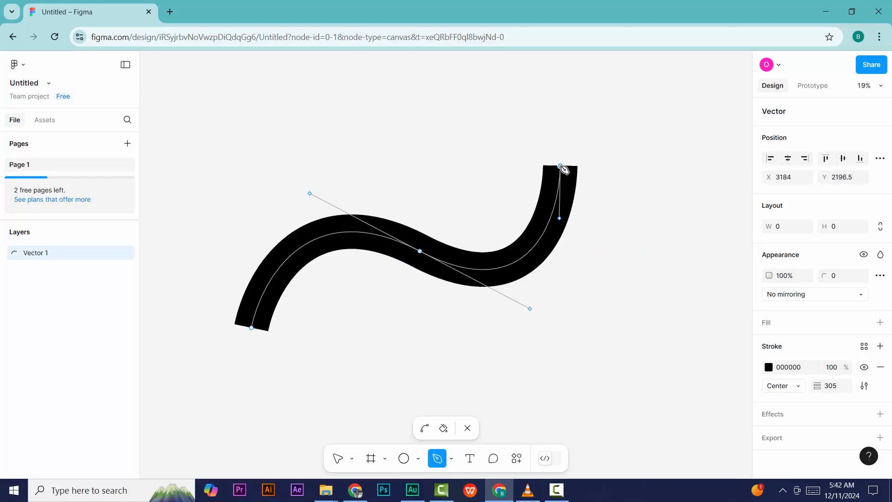
key(Escape)
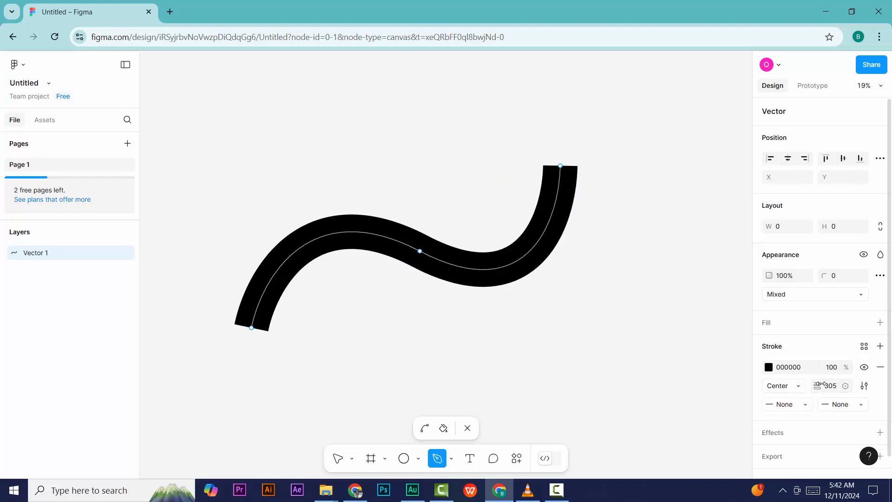
Step: Set the S-curve's stroke weight to 297 and its stroke position to Outside
mouse_move(820, 385)
mouse_down()
mouse_move(830, 394)
mouse_move(820, 393)
mouse_up()
click(800, 390)
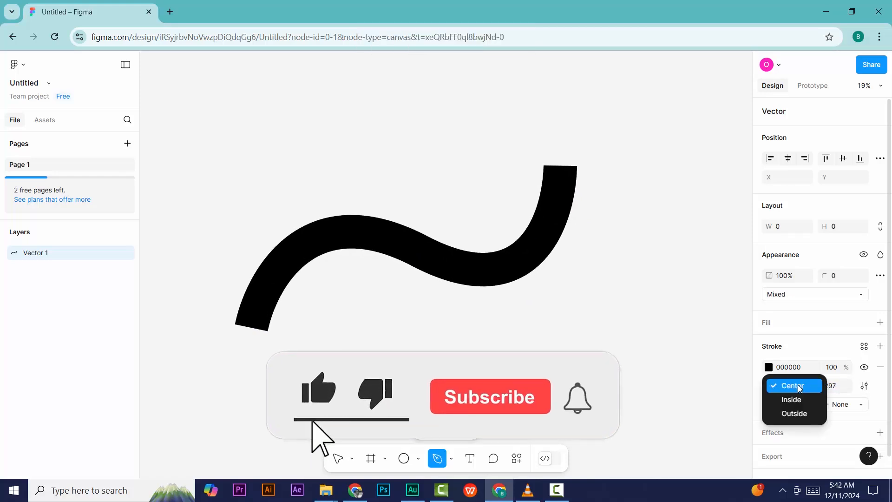
click(795, 413)
key(Escape)
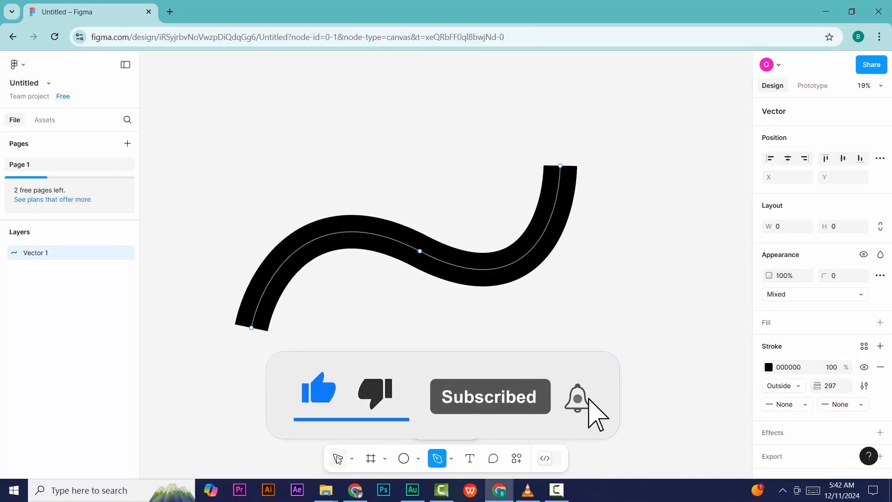
scroll(831, 339, down, 1)
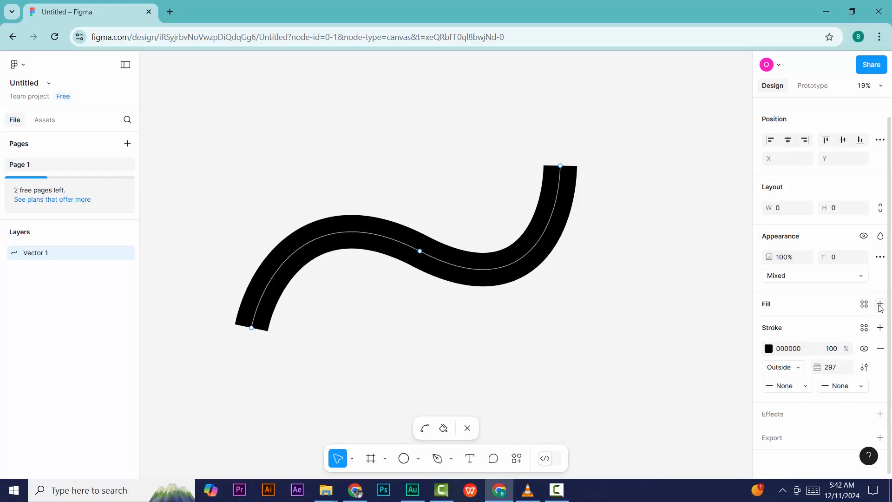
click(808, 386)
click(805, 380)
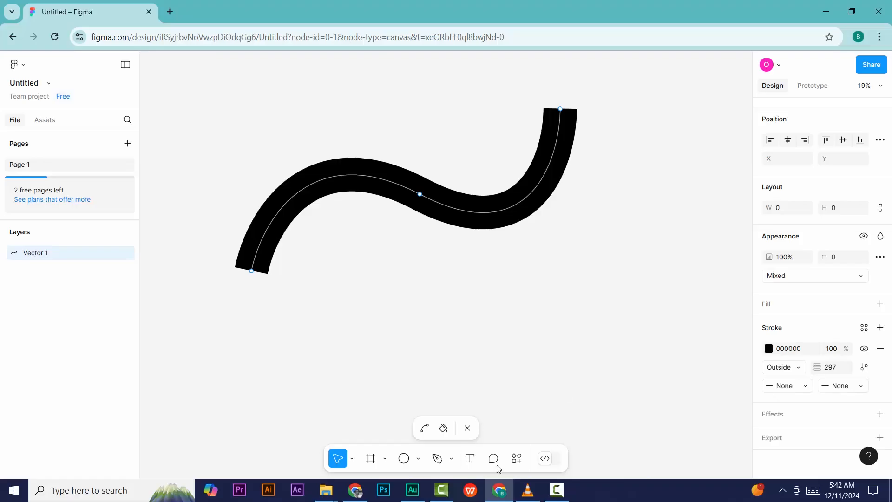
Step: Delete the S-shaped curve from the canvas
click(420, 194)
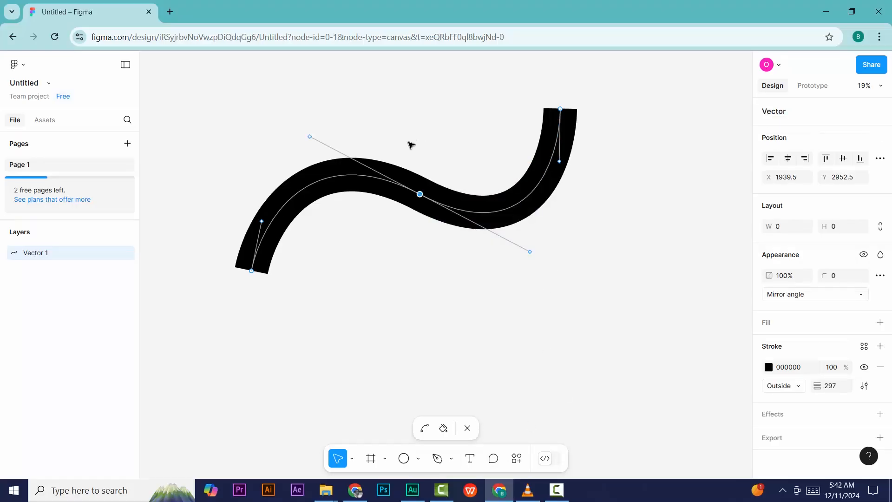
key(Delete)
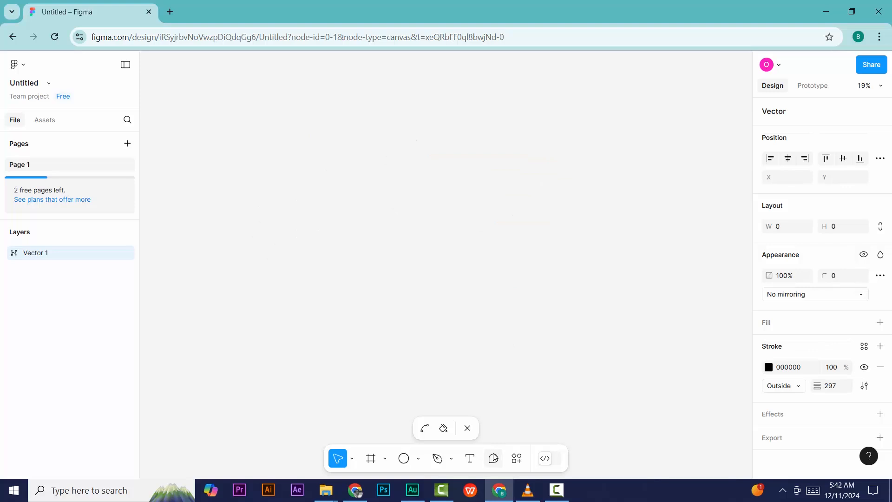
Step: Post a comment near the middle of the empty canvas that mentions a teammate by name and reads "please revise the color"
click(493, 459)
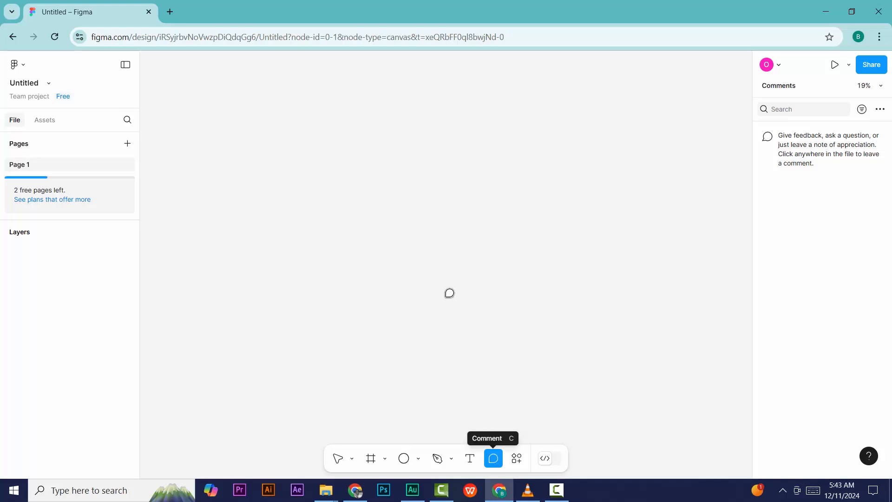
click(449, 257)
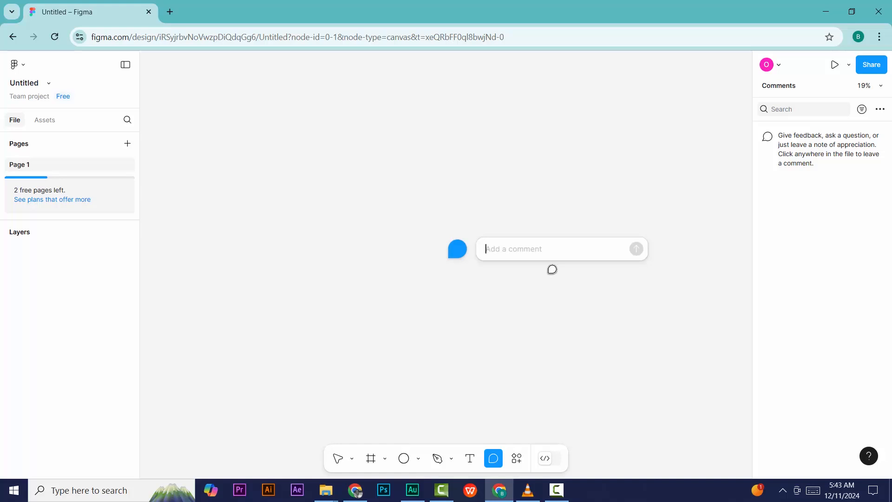
text(@Tolu, please re)
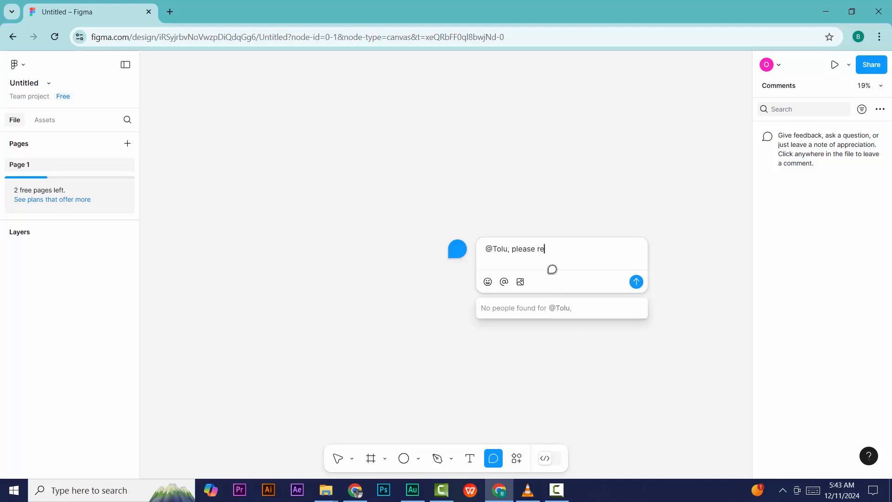
text(vise the co)
text(lor)
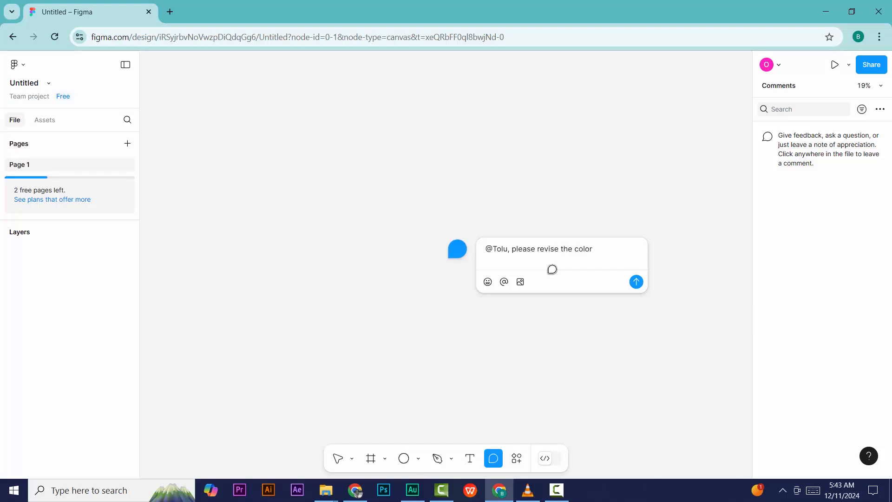
key(Return)
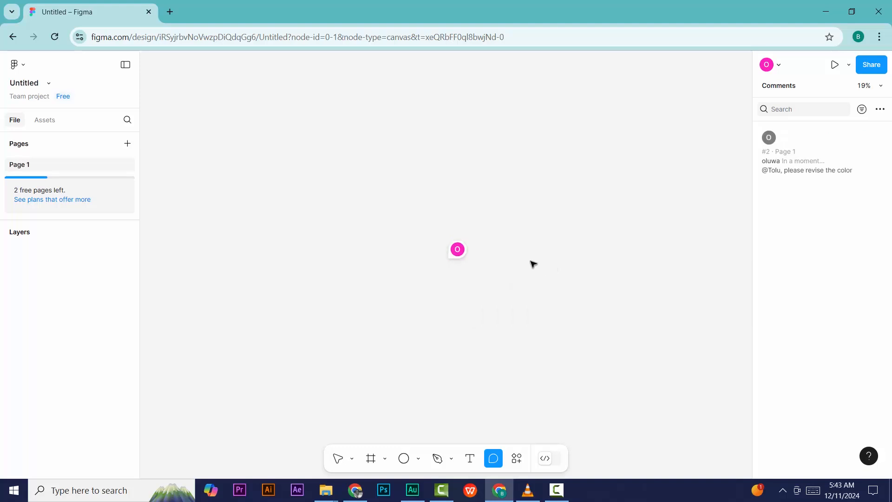